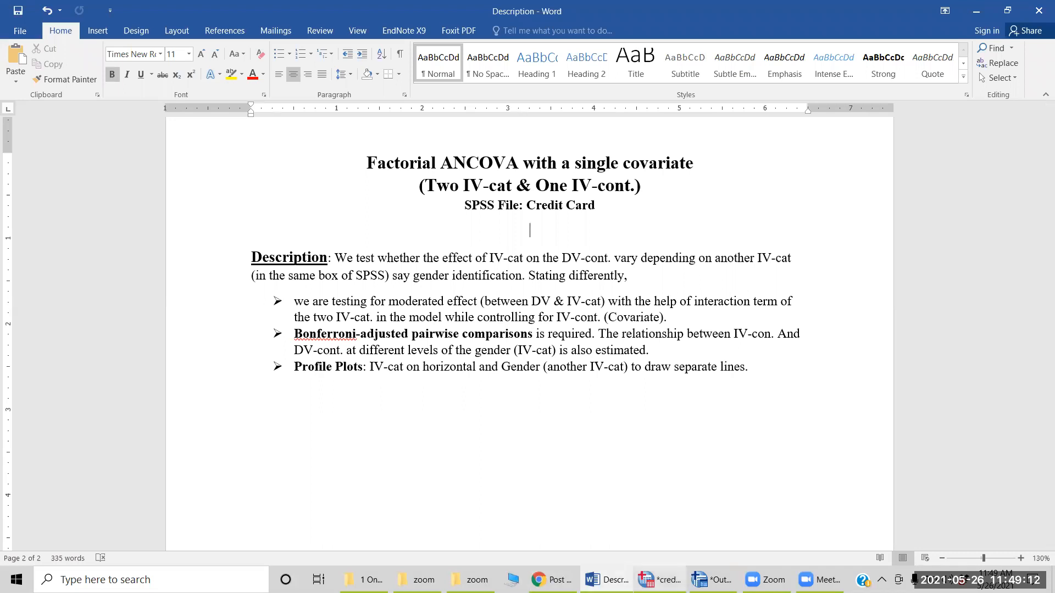
Step: Switch to the SPSS Data Editor and review the Univariate setup, including the variable roles and the predicted values and residuals being saved
left_click(660, 579)
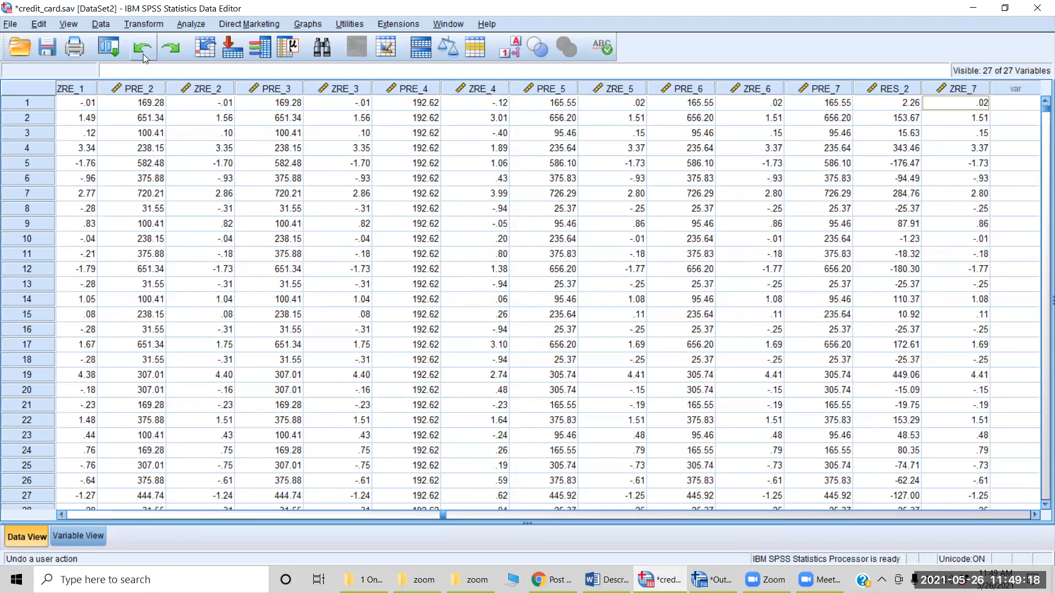
left_click(105, 48)
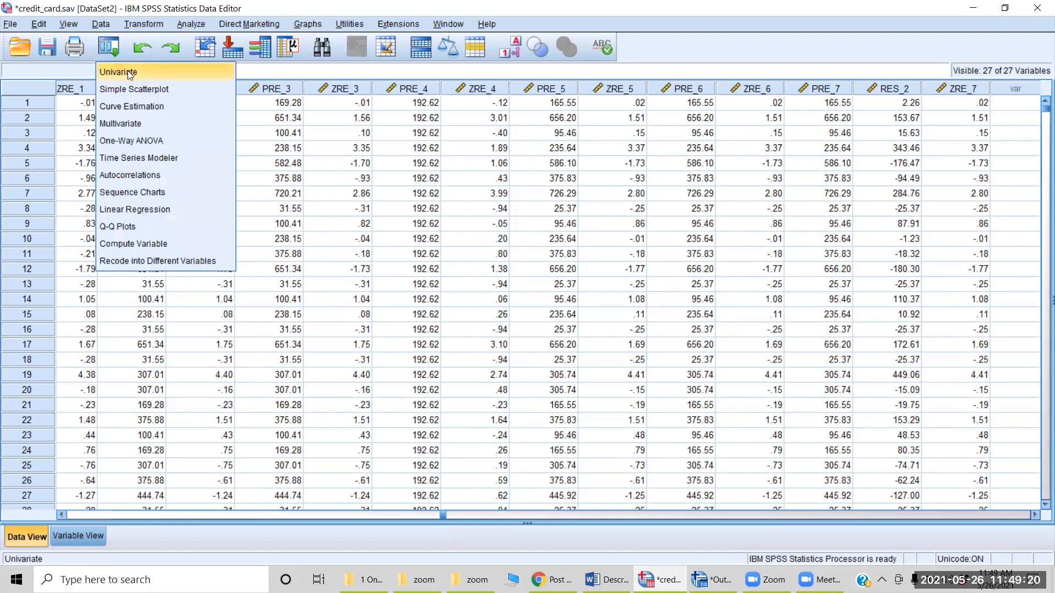
left_click(127, 70)
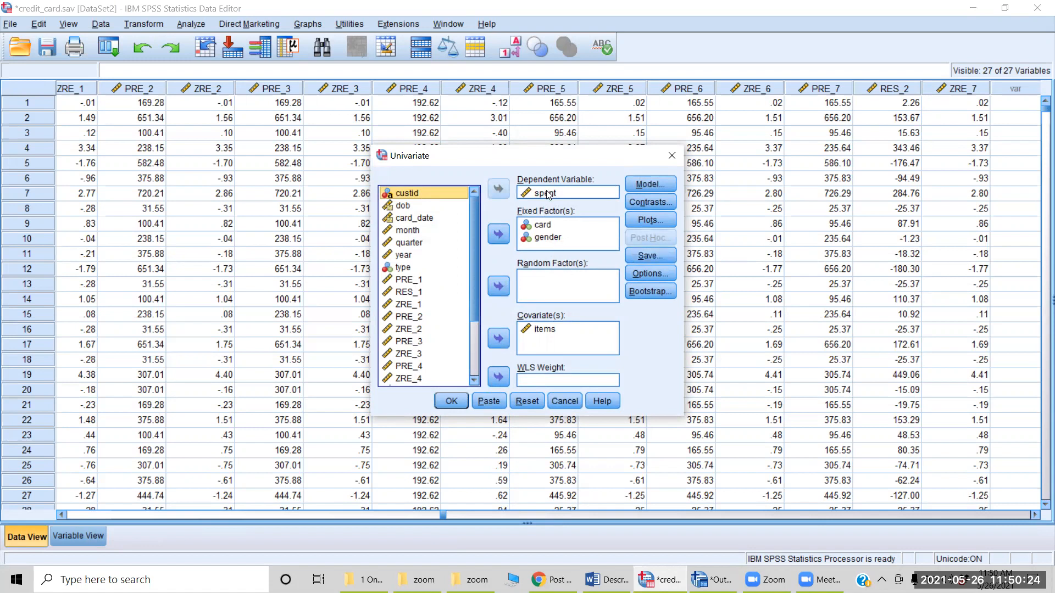
left_click(556, 227)
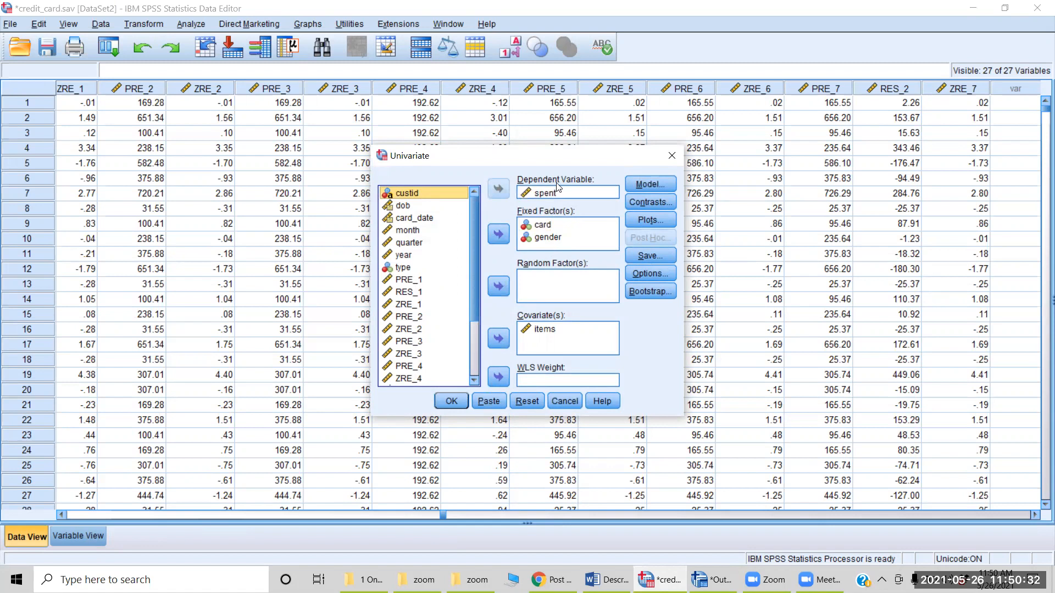
left_click(659, 260)
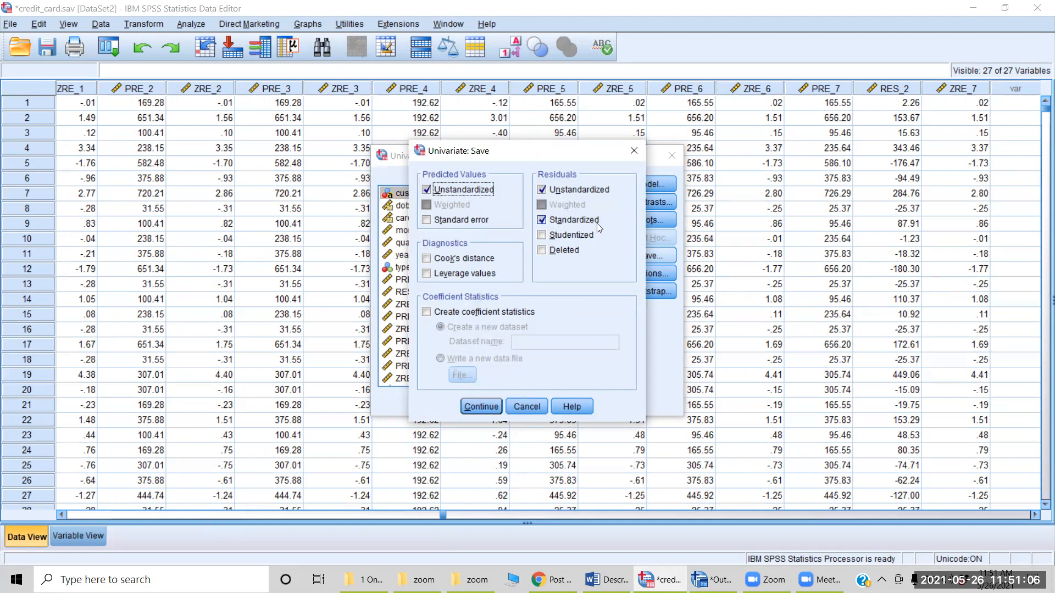
left_click(480, 407)
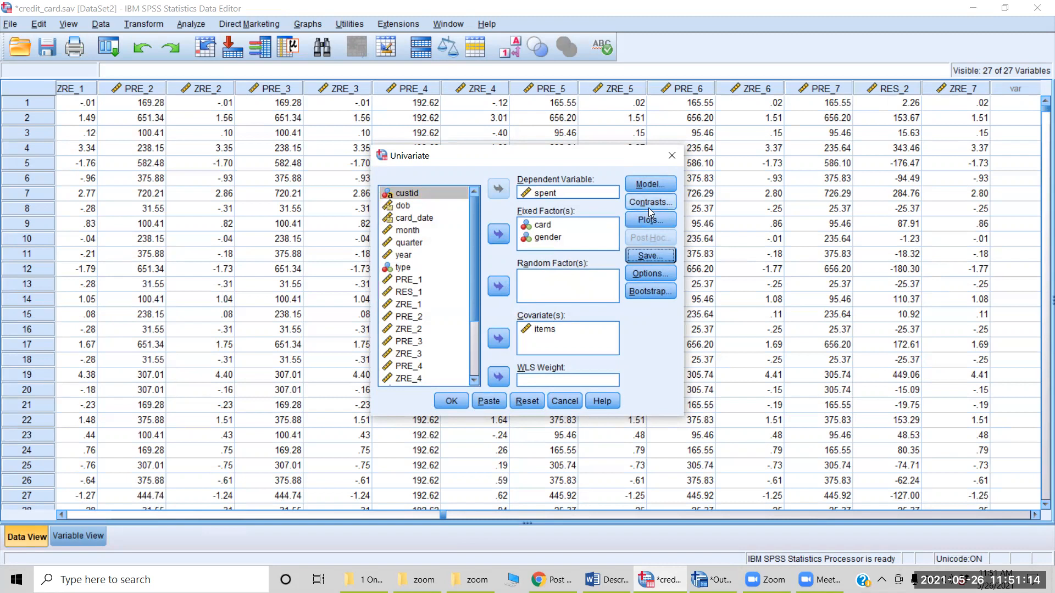
Step: Review the custom model terms, including the gender*items and card*gender interactions, and dismiss the Univariate setup without running it
left_click(653, 184)
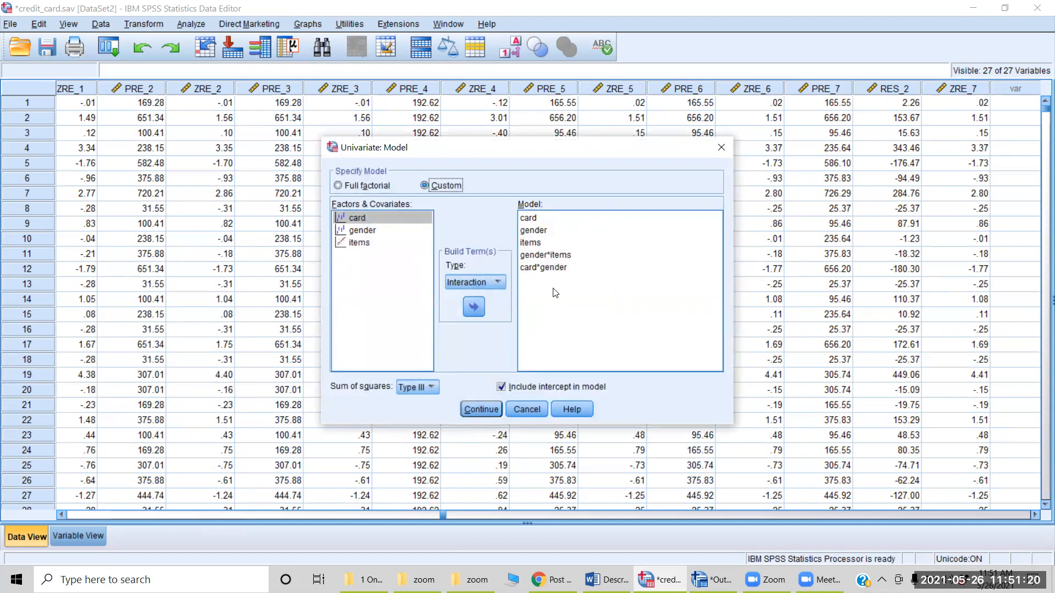
left_click(532, 268)
left_click(527, 256)
left_click(575, 271)
left_click(481, 409)
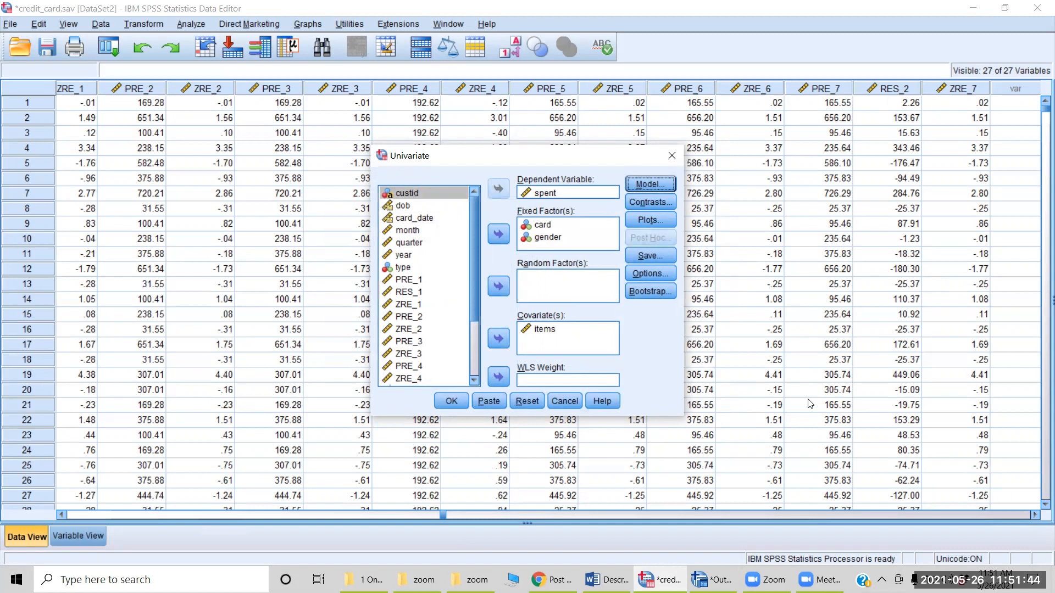
key("Escape")
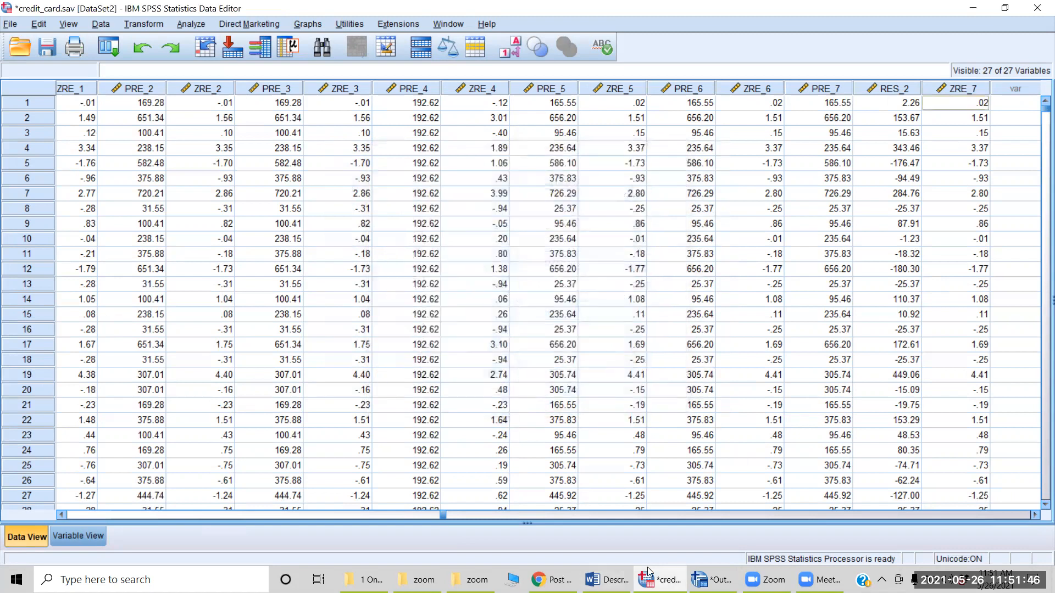
Step: Switch to the SPSS output viewer and look over the univariate results down to the profile plot
left_click(711, 580)
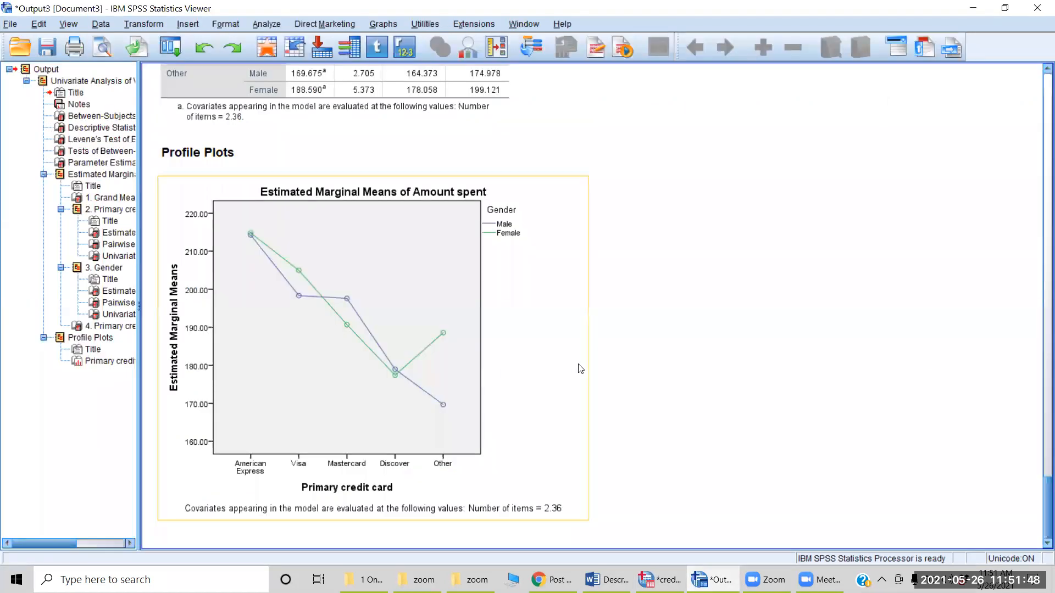
scroll(580, 366, "up", 5)
scroll(580, 366, "up", 5)
scroll(579, 366, "down", 10)
left_click(694, 311)
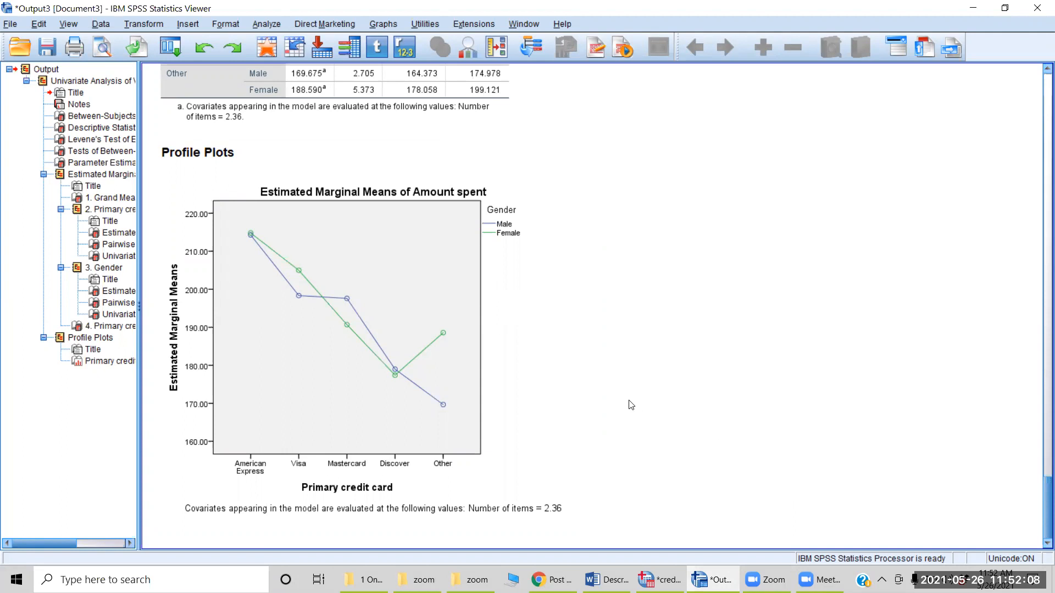
Step: Return to the credit_card data and locate the first case of the last standardized residual variable, ZRE_7
left_click(657, 576)
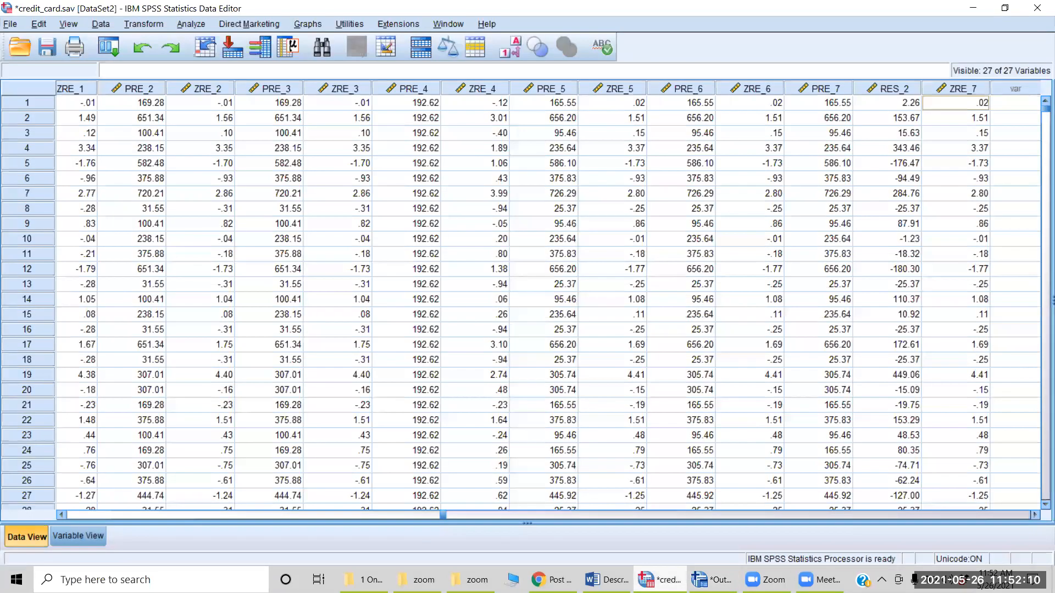
left_click(544, 300)
key("End")
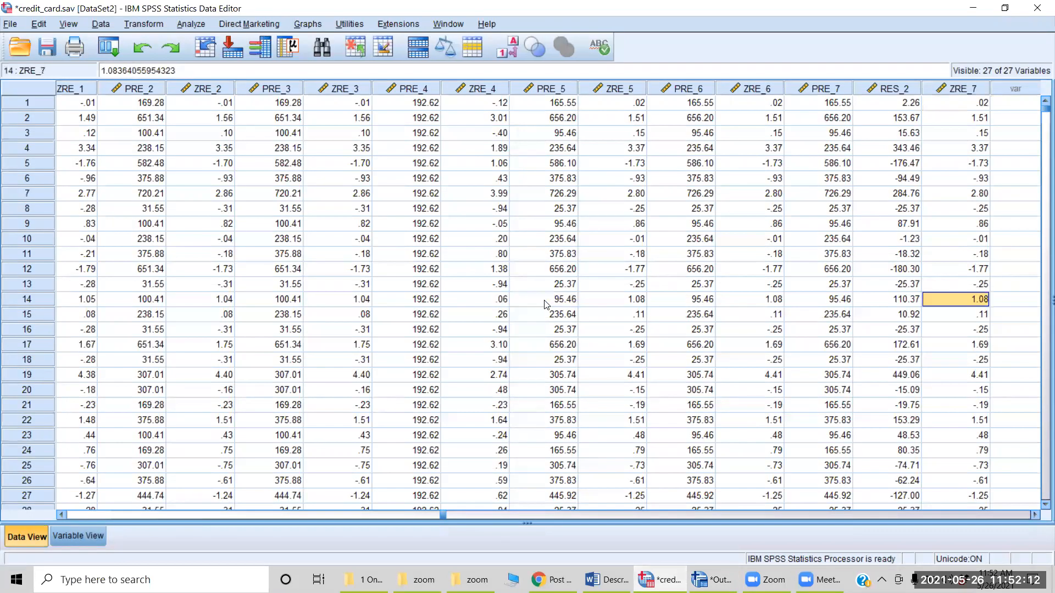
key("Right")
key("Left")
key("Left")
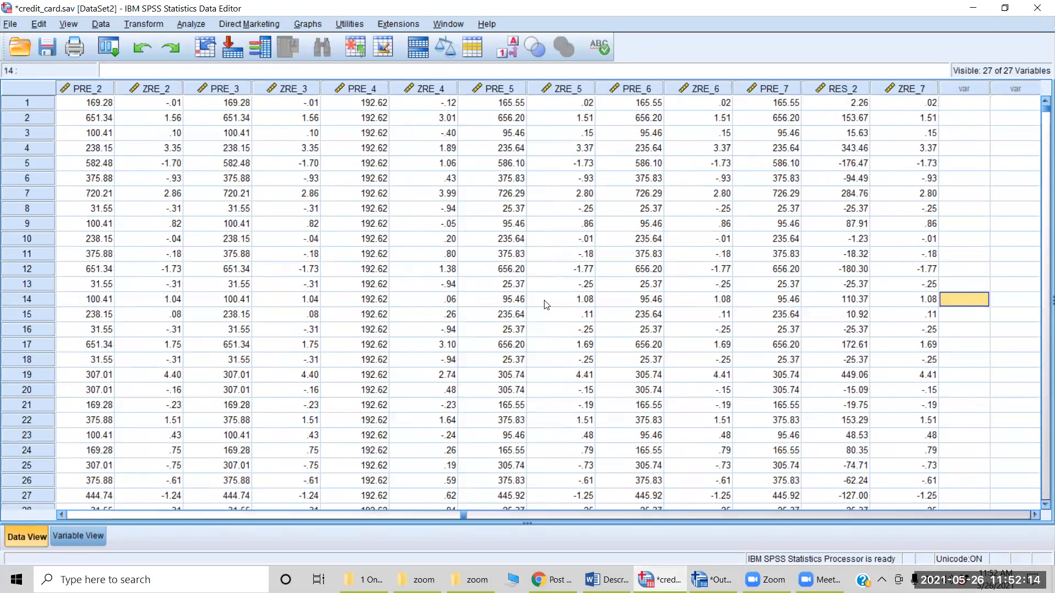
key("Up")
key("Up")
key("Up")
key("Up")
key("Up")
key("Up")
key("Up")
key("Up")
key("Up")
key("Up")
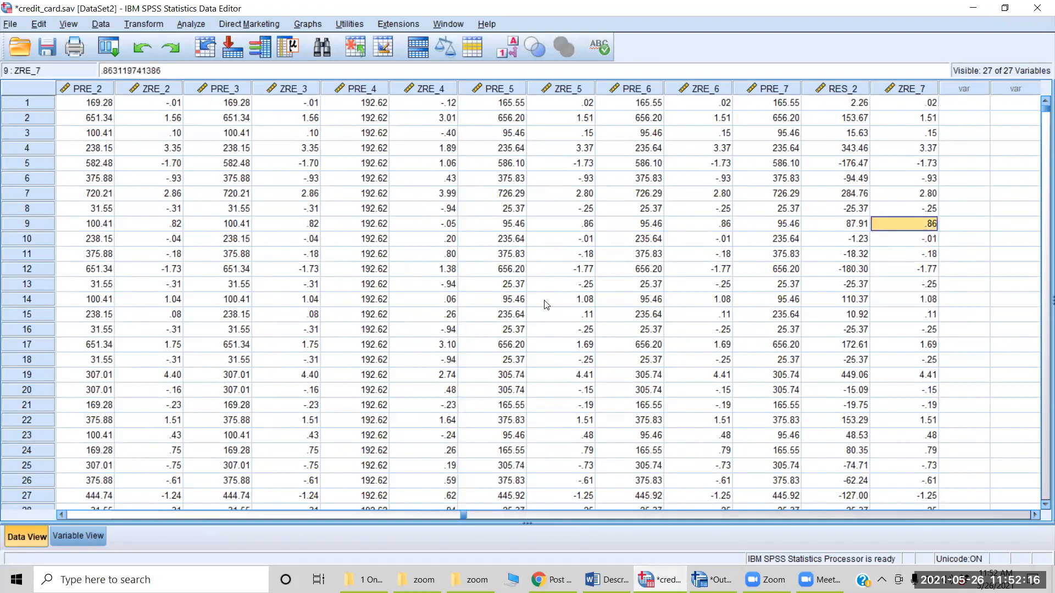
key("Up")
key("Up")
key("Up")
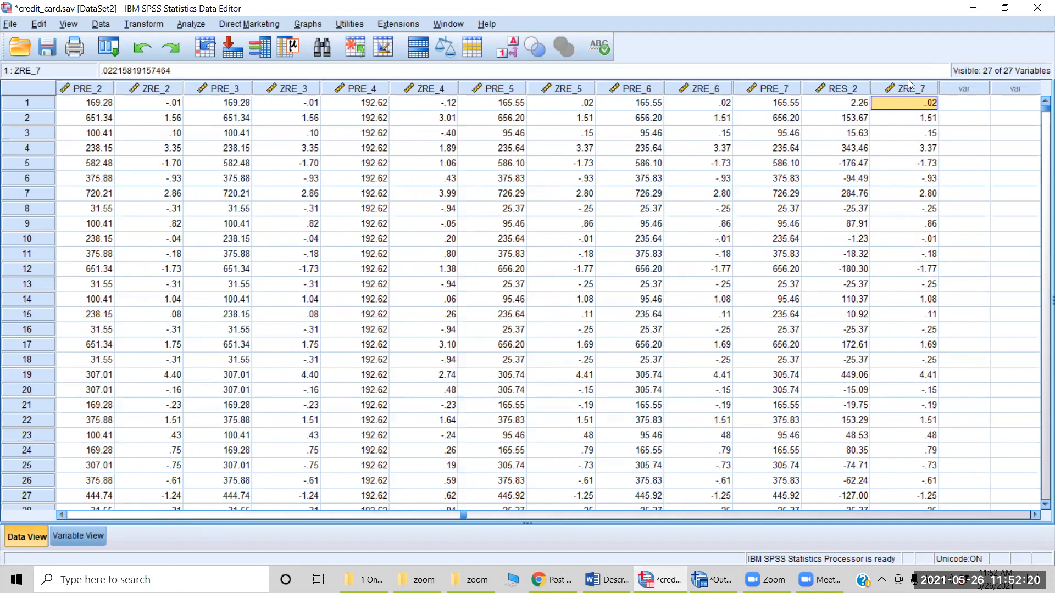
mouse_move(908, 92)
Step: Start a Simple Scatter chart definition, reset its previous settings, and list the variables by name
left_click(309, 25)
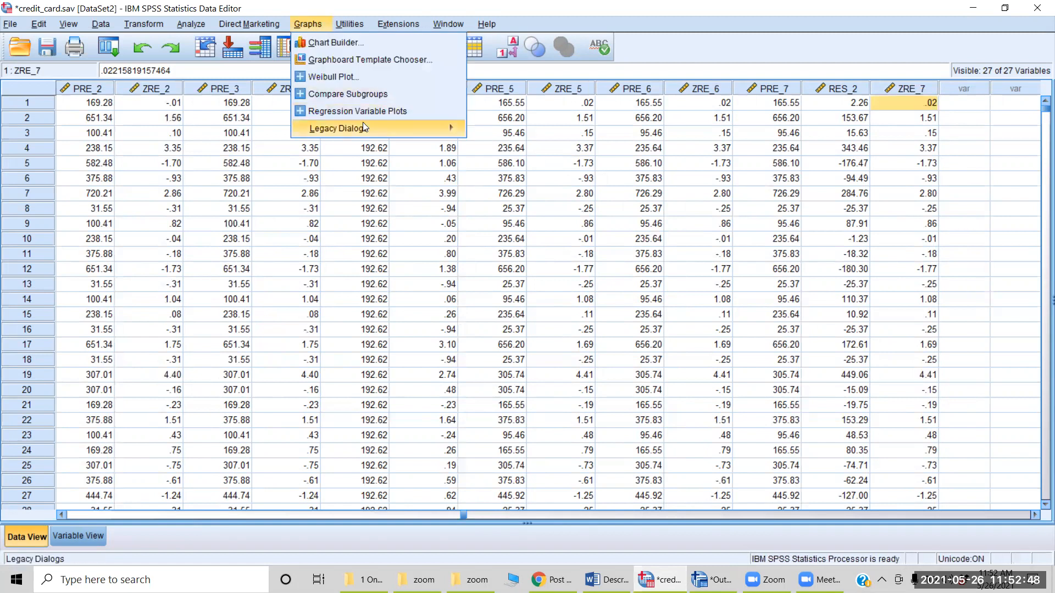
mouse_move(366, 126)
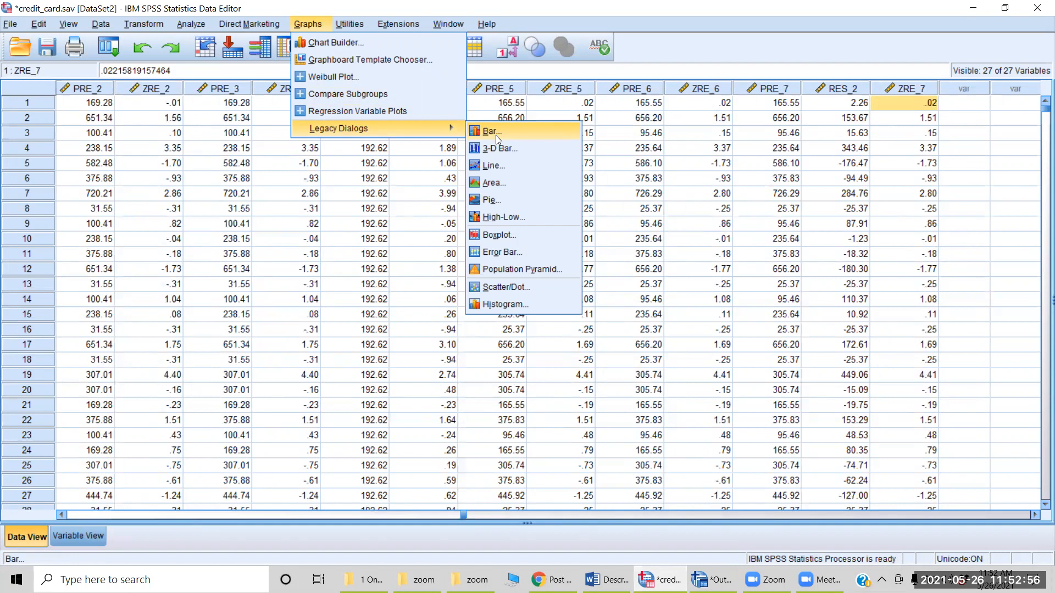
left_click(516, 287)
left_click(454, 262)
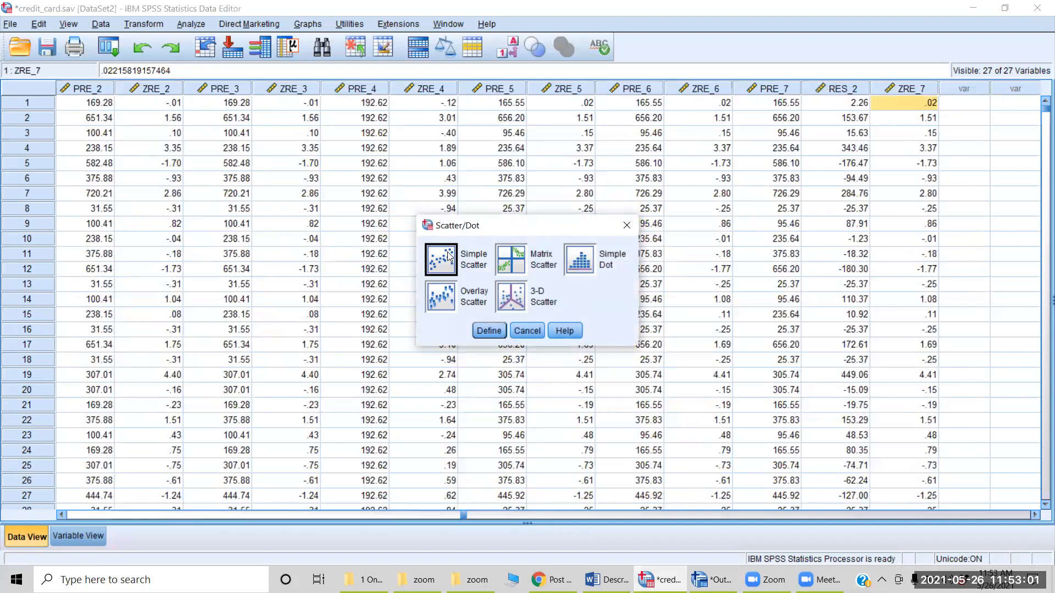
left_click(488, 330)
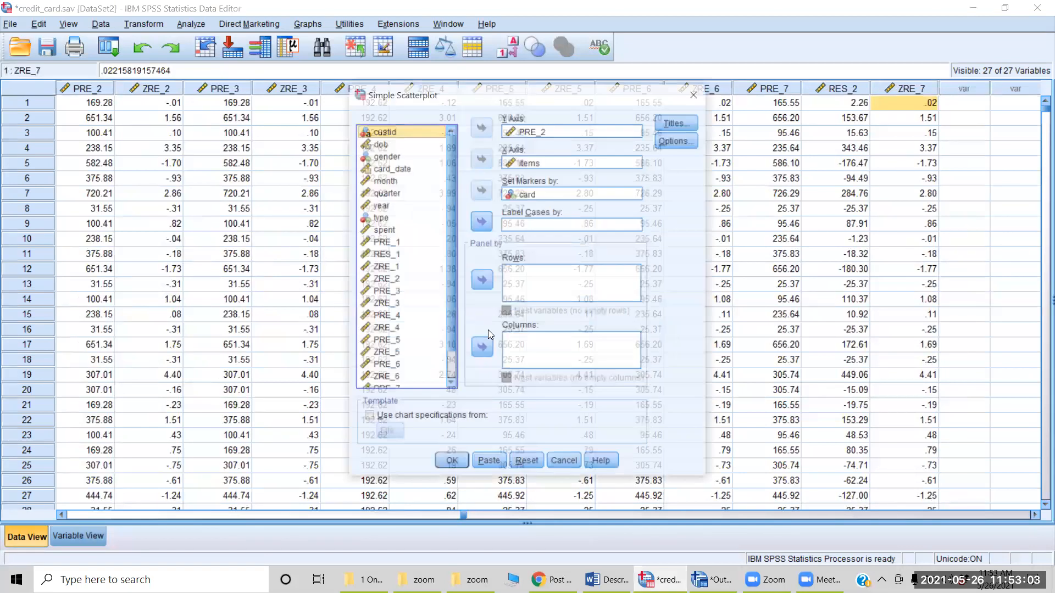
left_click(527, 465)
left_click(408, 330)
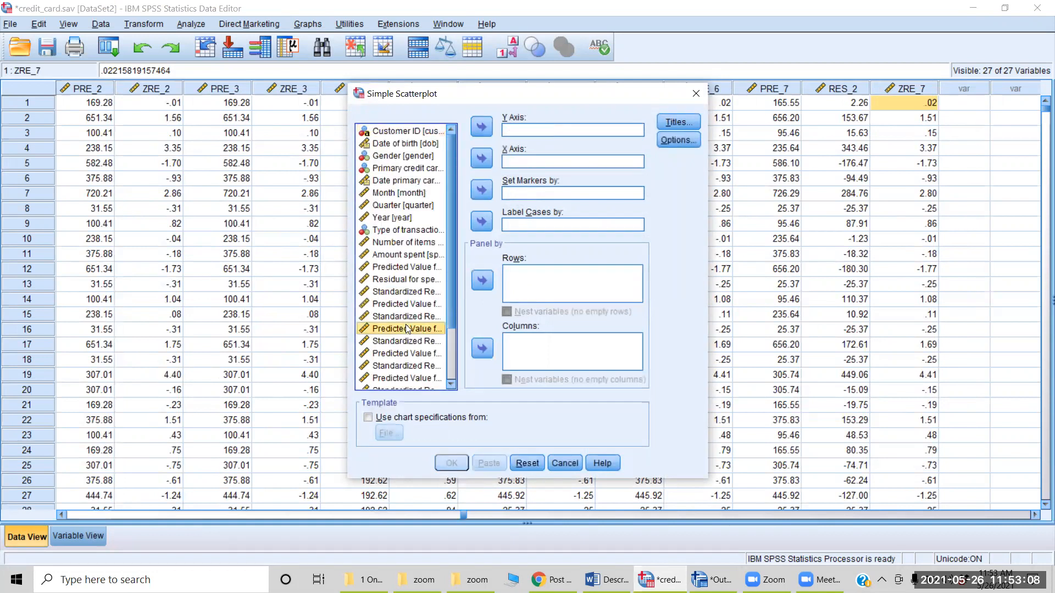
right_click(408, 280)
left_click(415, 297)
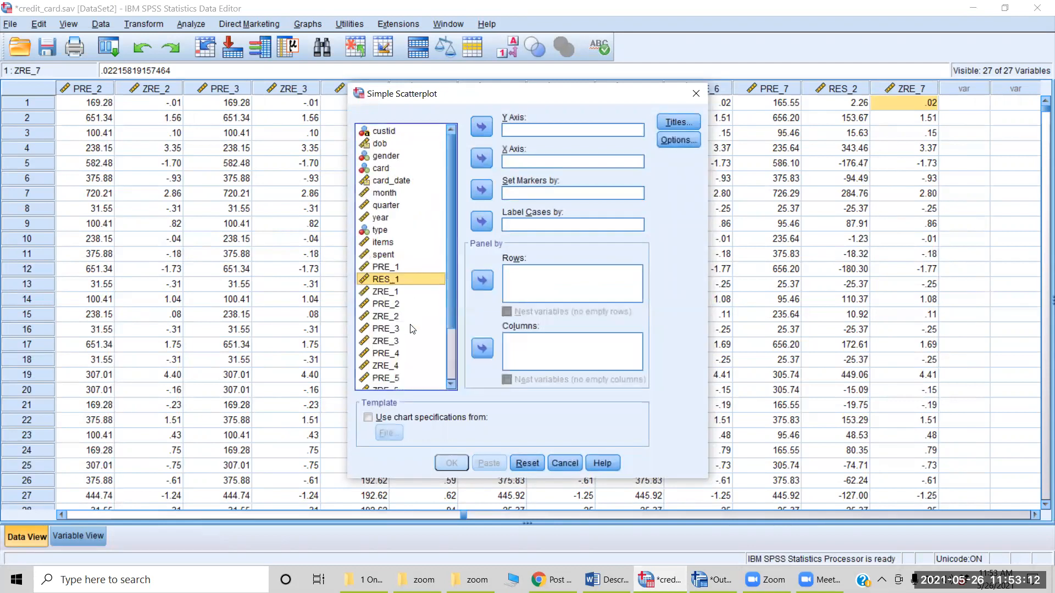
Step: Assign ZRE_7 to the scatterplot's Y axis and items to its X axis
key("Down")
key("Down")
key("Down")
key("Down")
key("Down")
key("Down")
key("Down")
key("Down")
key("Down")
key("Down")
key("Down")
key("Down")
key("Down")
key("Down")
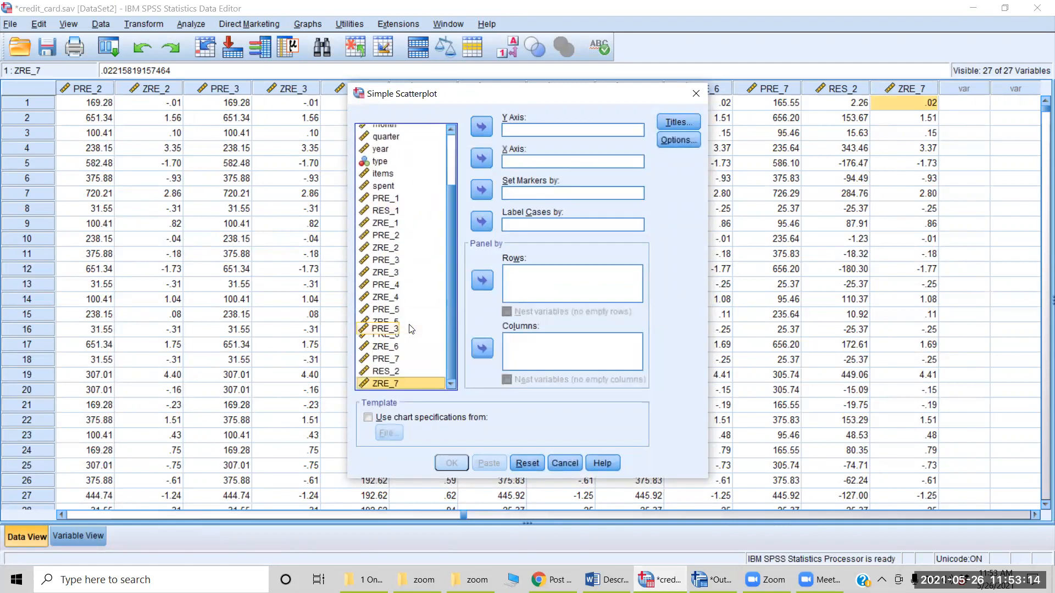
left_click(472, 133)
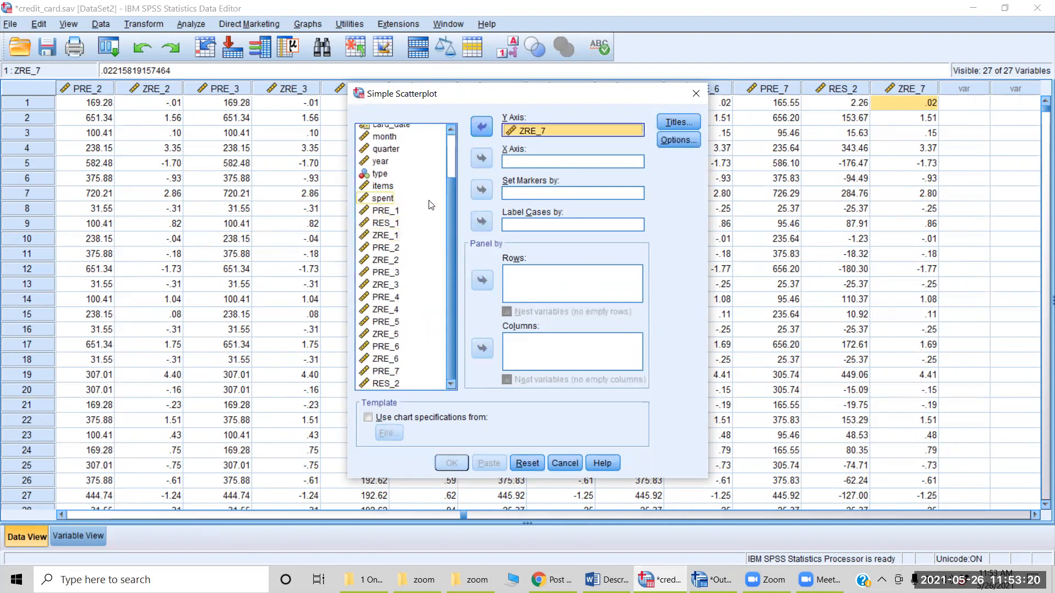
left_click(387, 188)
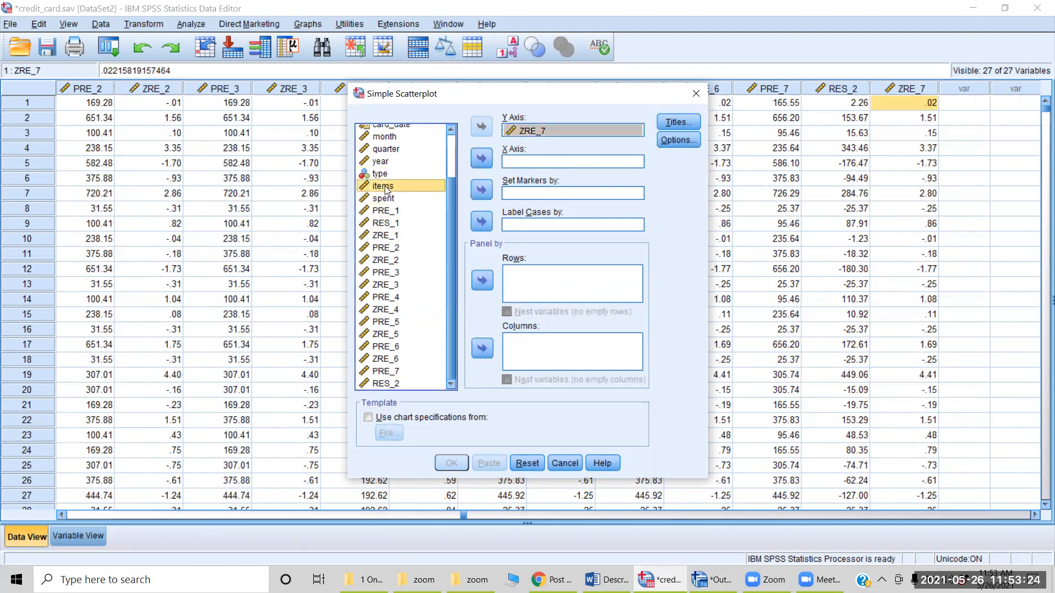
left_click(485, 159)
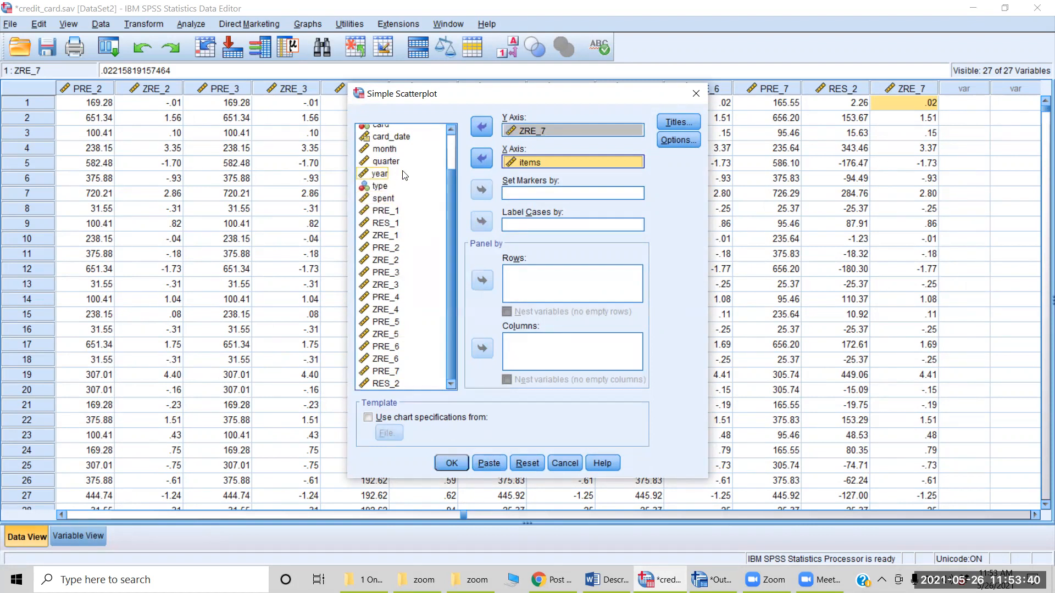
Step: Set the scatterplot's markers by card and generate the chart
scroll(404, 175, "up", 1)
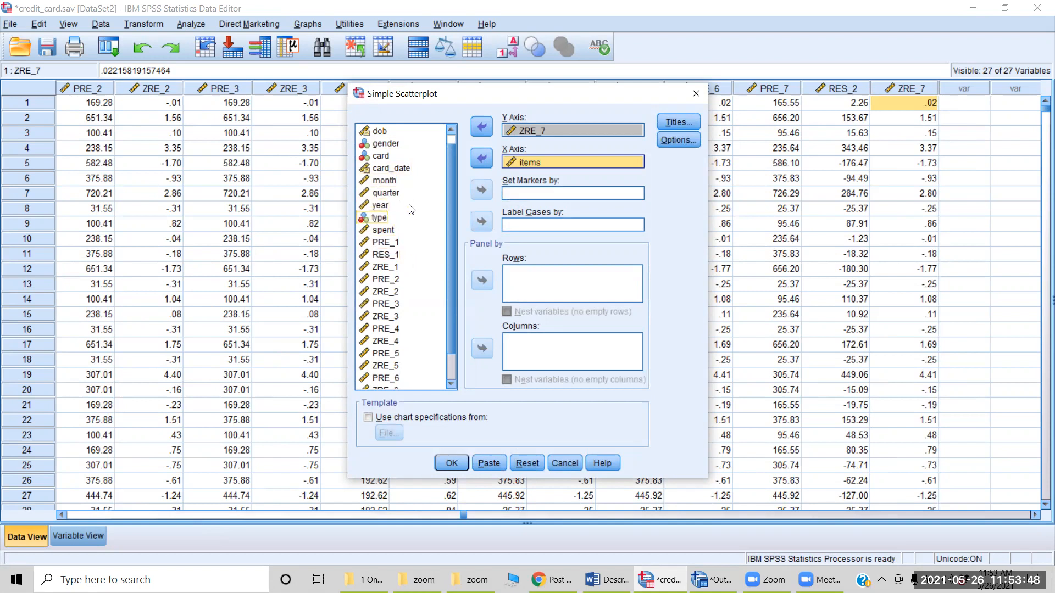
left_click(389, 156)
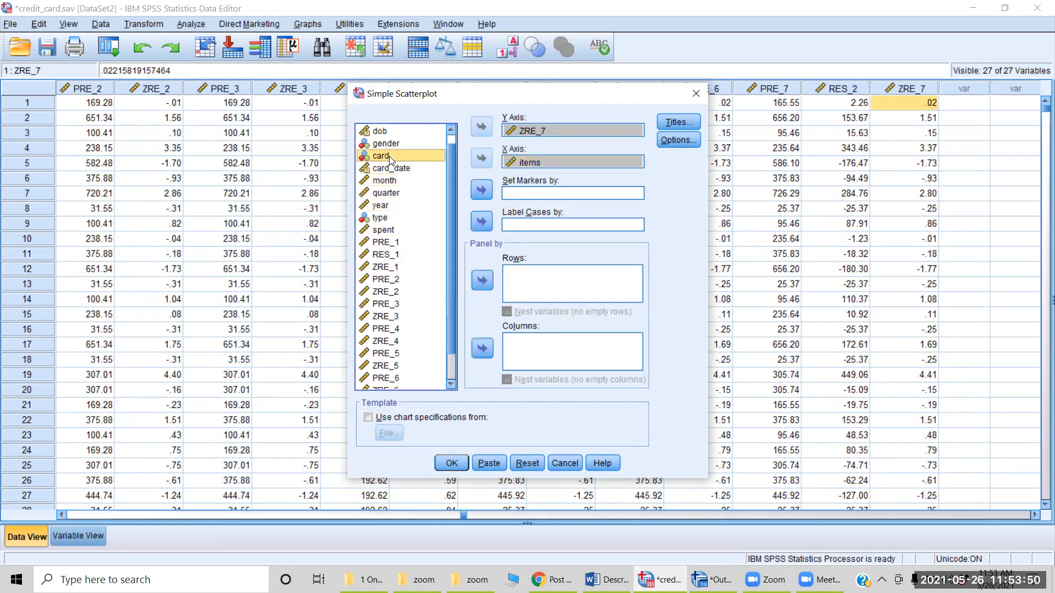
left_click(483, 190)
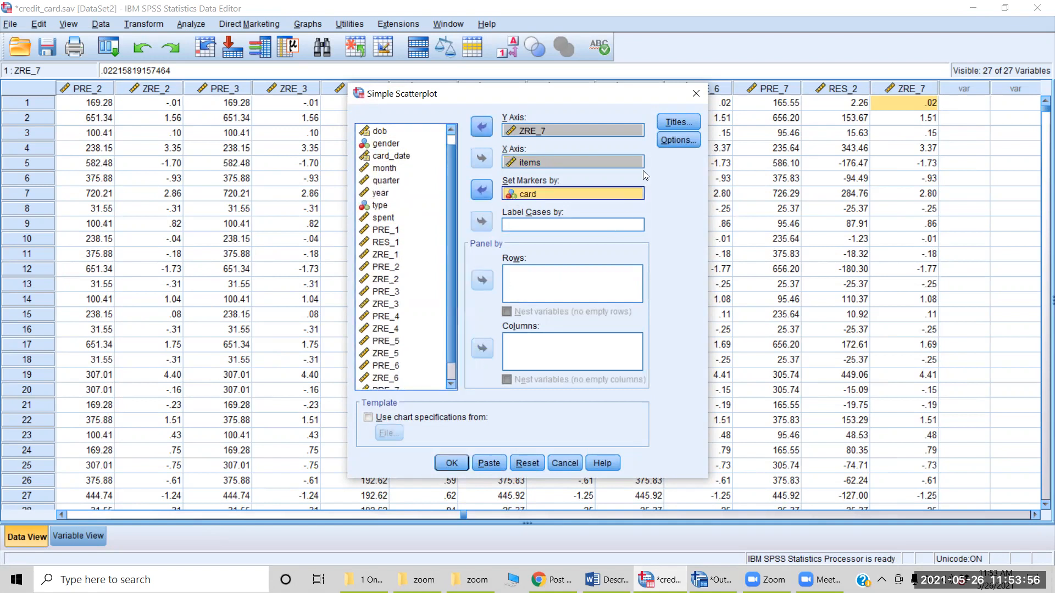
left_click(452, 464)
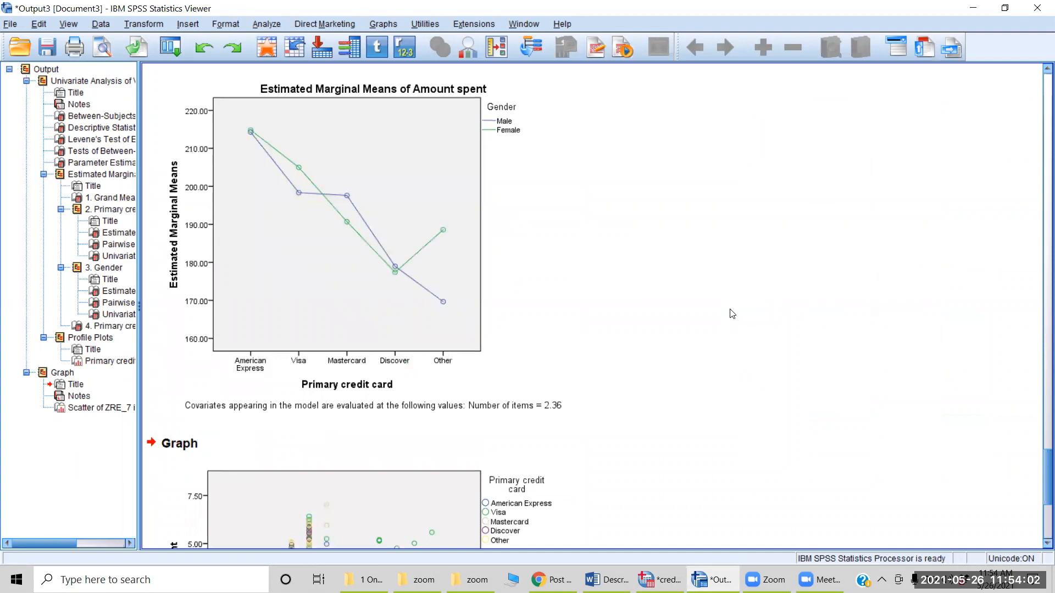
Step: Examine the scatterplot of standardized residuals for spent against number of items, grouped by primary credit card
left_click(260, 361)
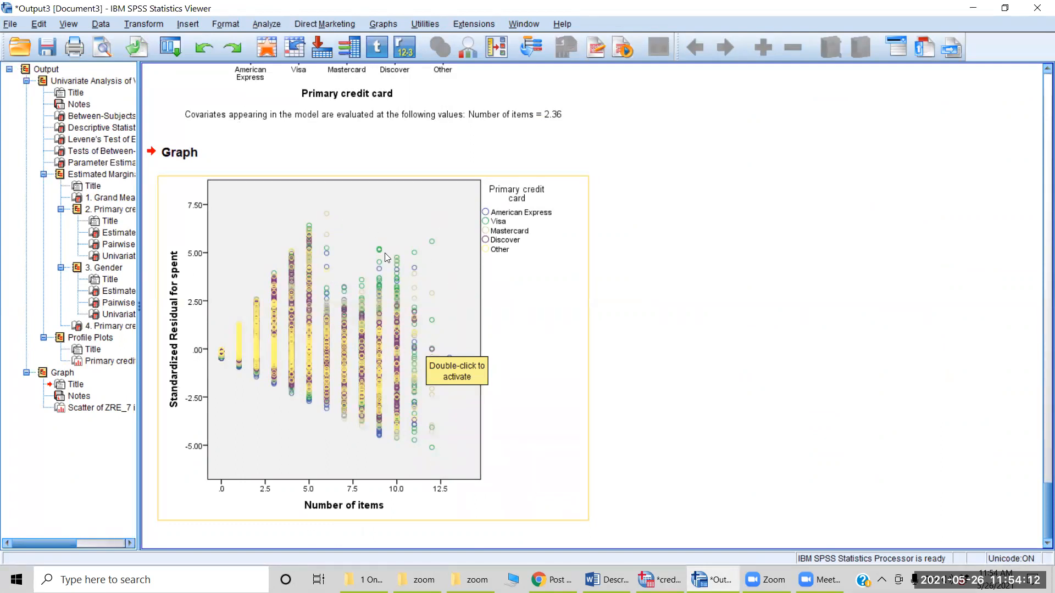
left_click(617, 343)
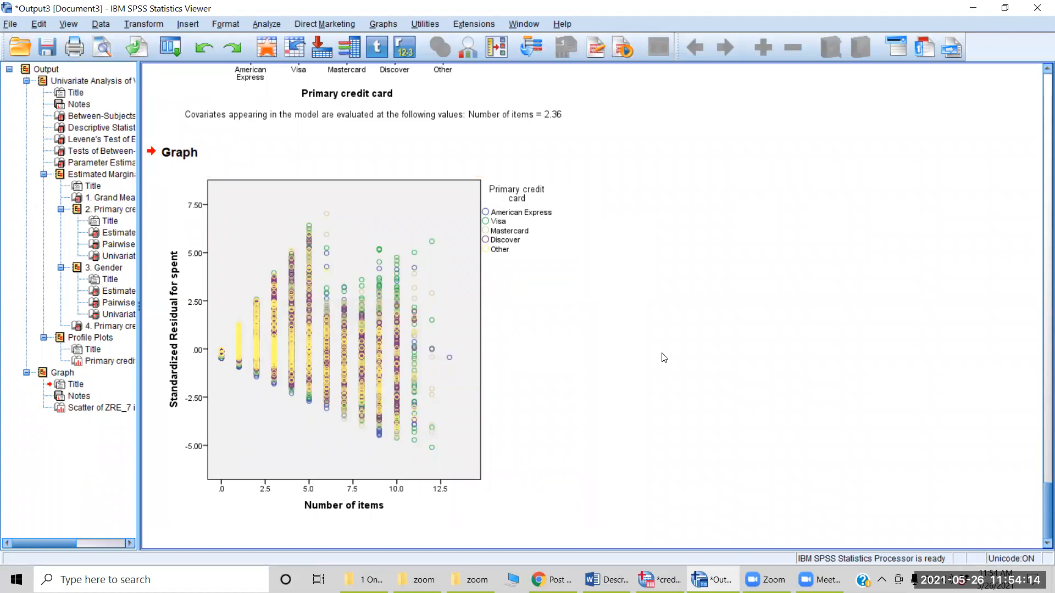
left_click(293, 194)
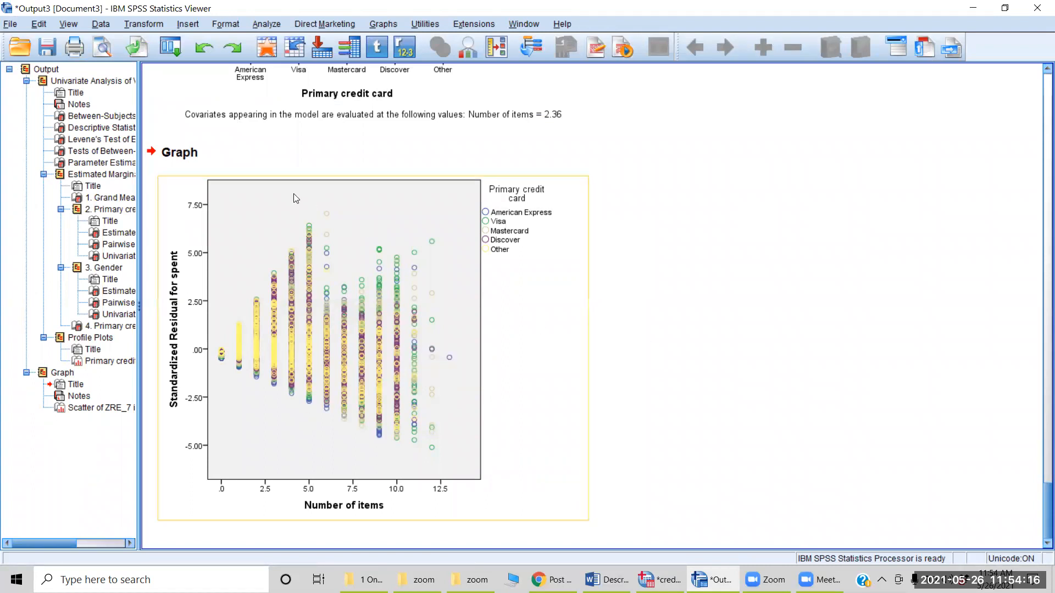
left_click(269, 153)
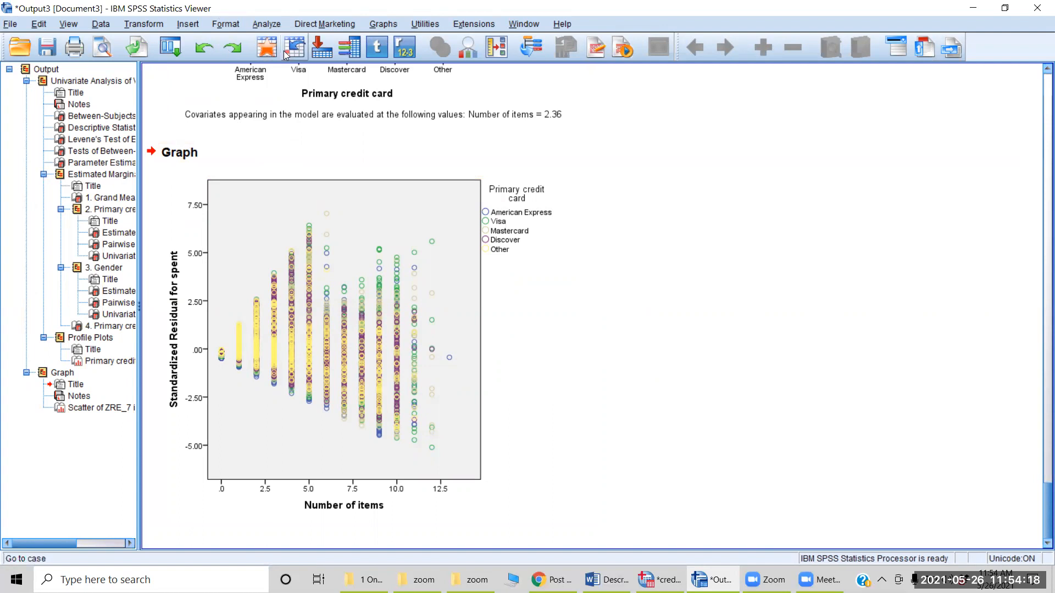
Step: Recall the Simple Scatterplot definition, replace ZRE_7 with PRE_7 on the Y axis, and generate the chart
left_click(169, 48)
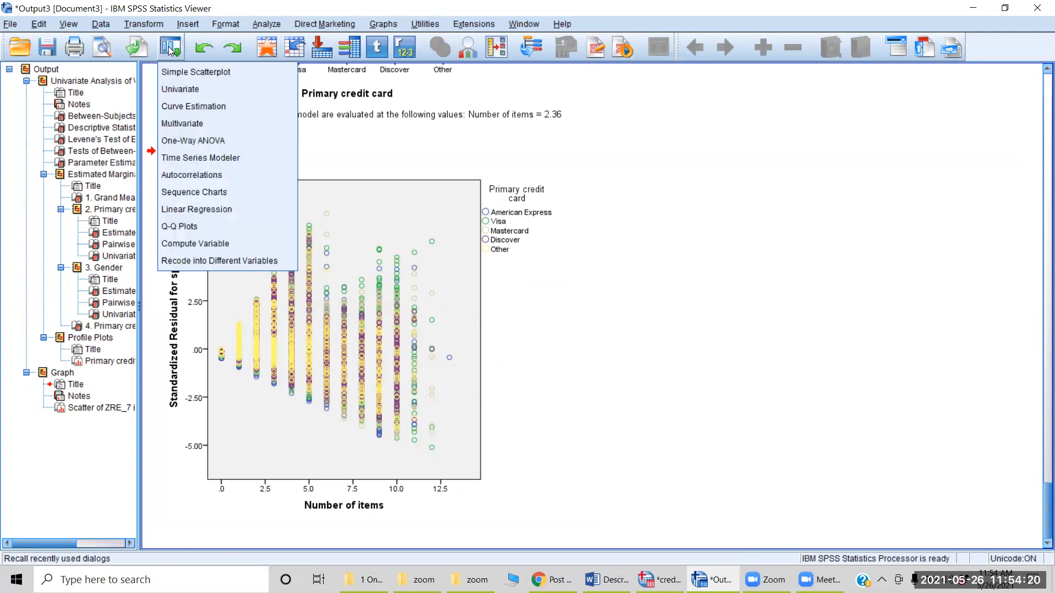
left_click(197, 71)
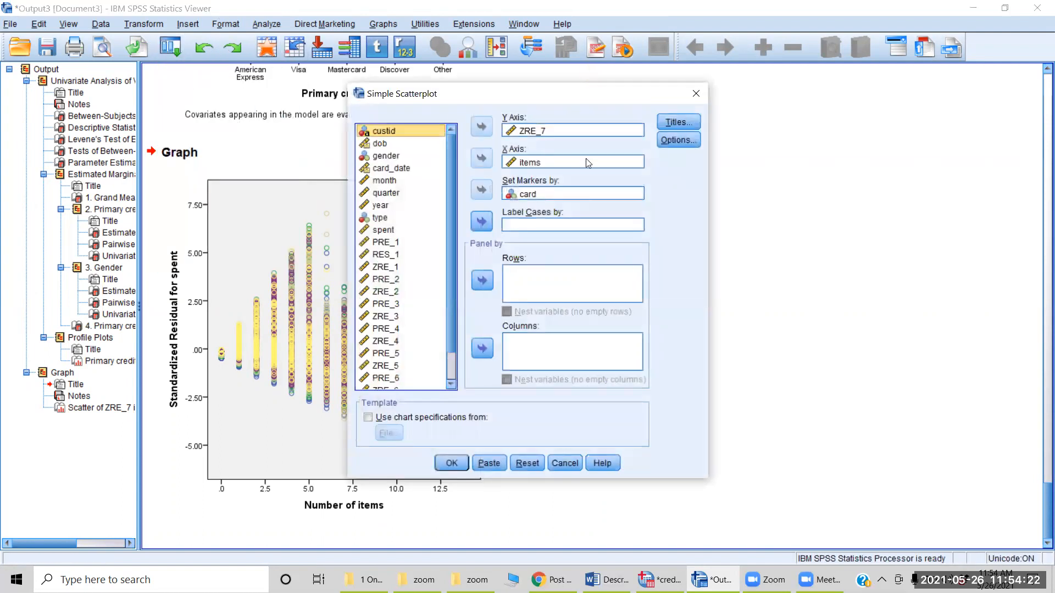
left_click(569, 132)
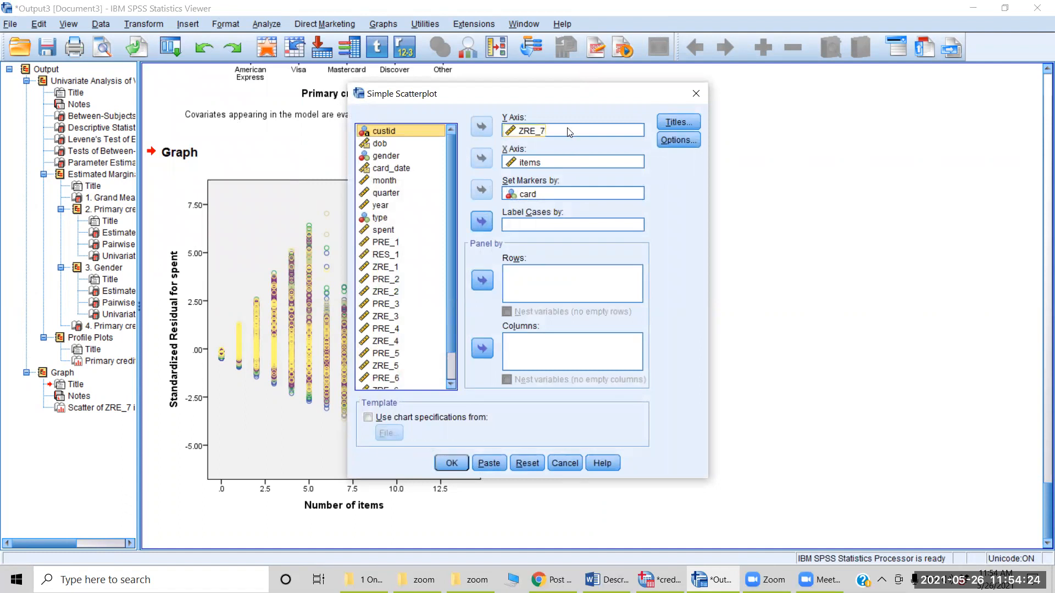
double_click(568, 130)
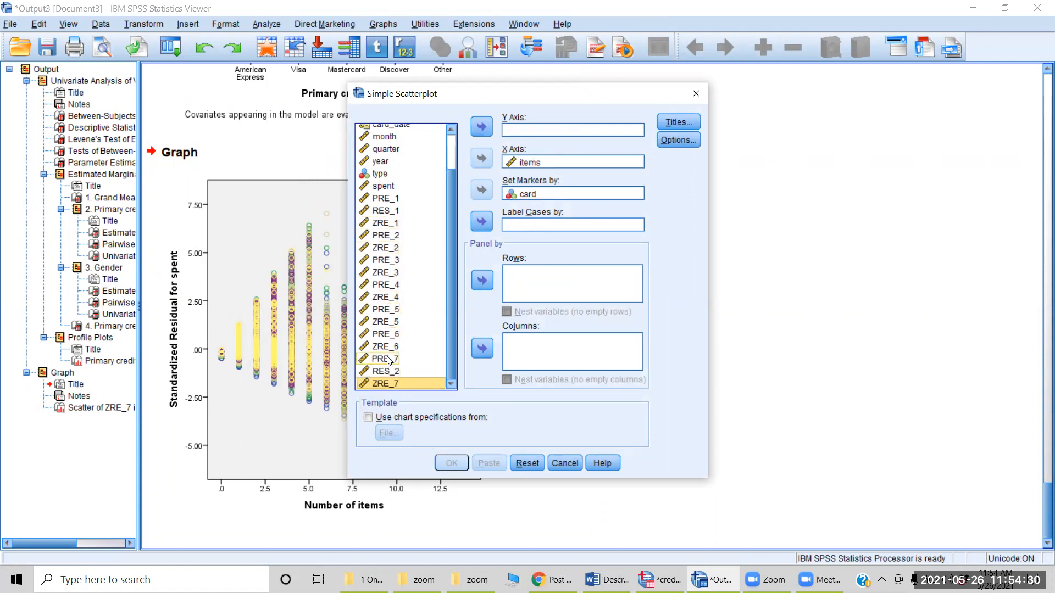
left_click(417, 359)
left_click(481, 129)
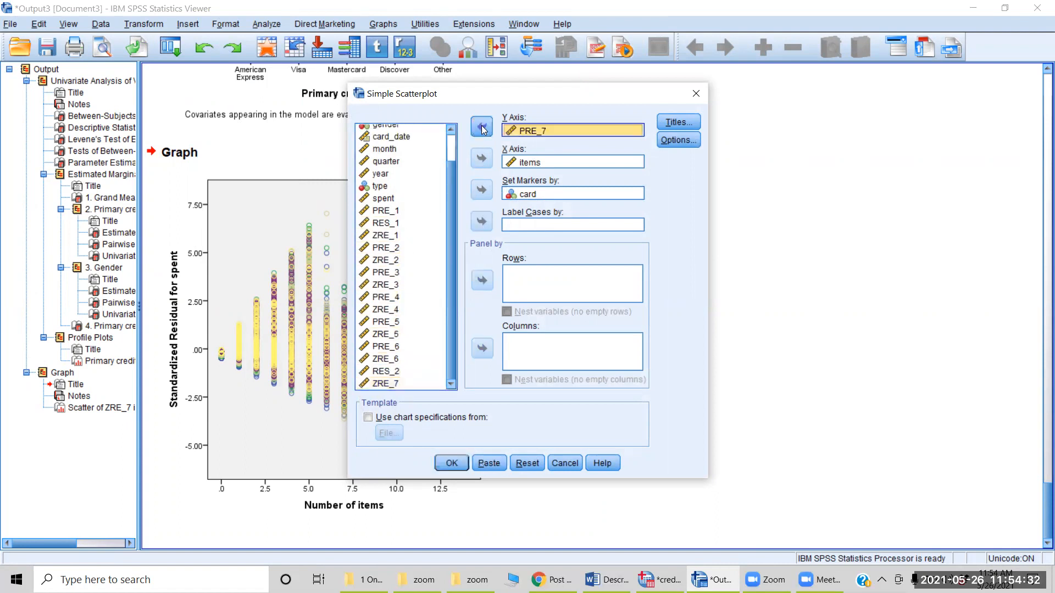
left_click(455, 462)
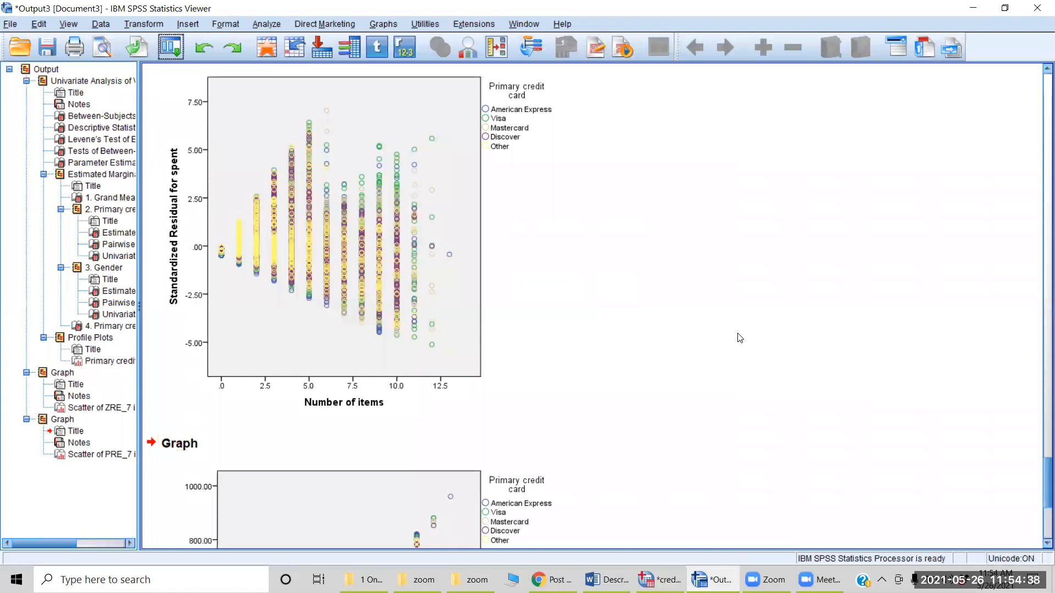
Step: Examine the scatterplot of predicted values for spent against number of items and compare it with the standardized residual plot
scroll(740, 337, "down", 5)
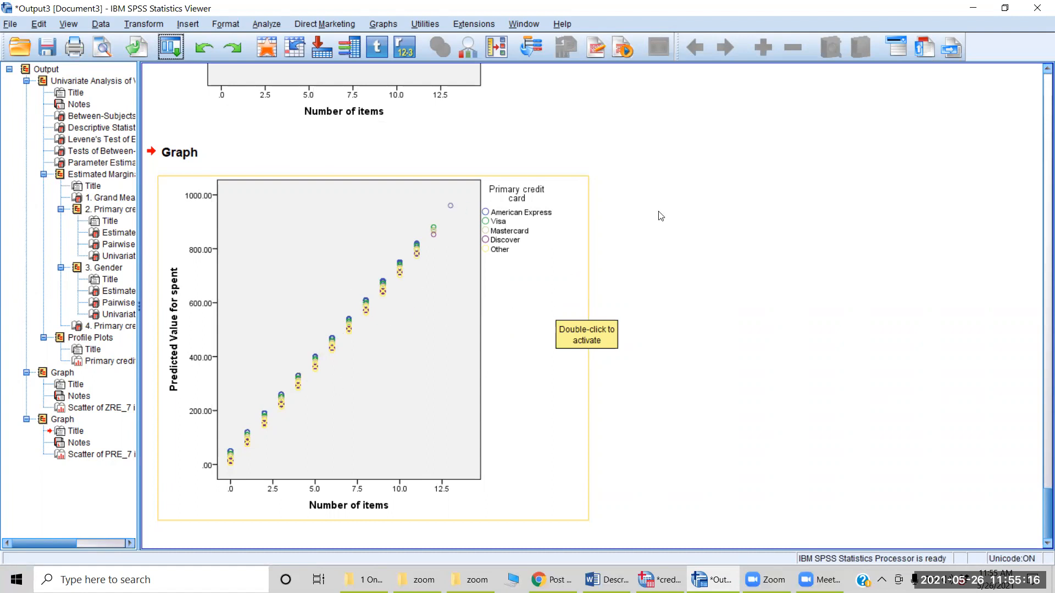
scroll(687, 212, "up", 5)
scroll(687, 212, "up", 2)
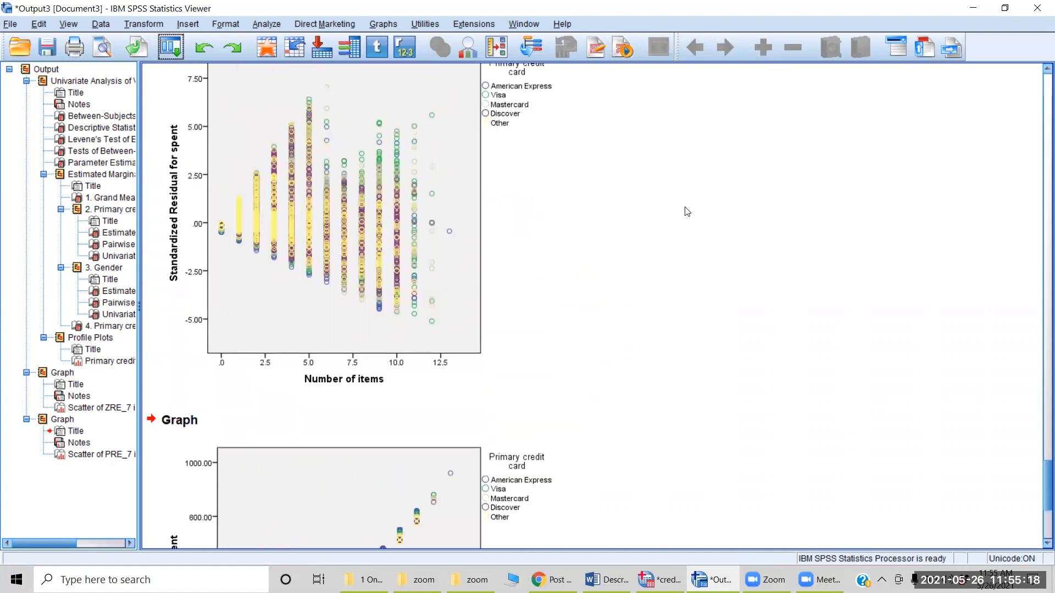